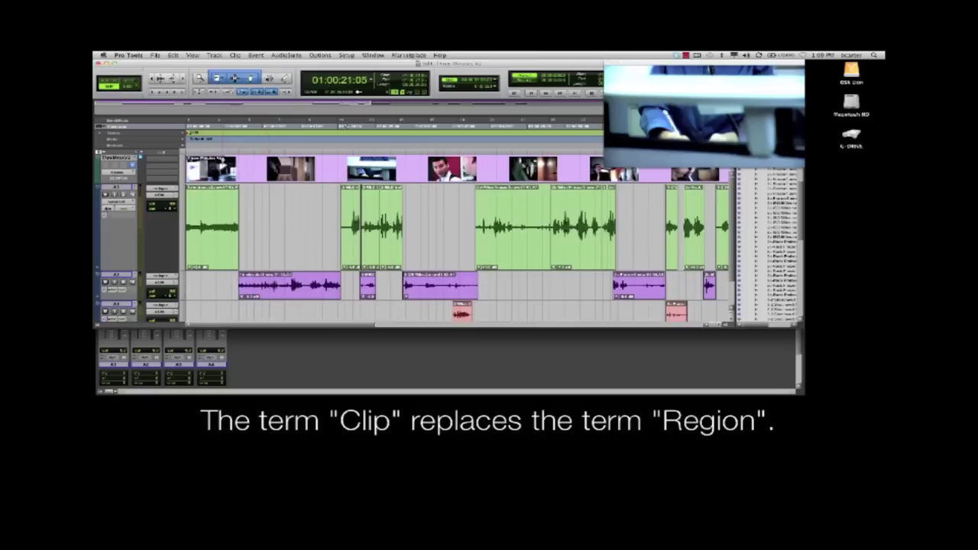
- Audition the session and select the small green dialogue clips on track A1, then clear the selection
{"action": "left_click", "coordinate": [341, 252]}
{"action": "left_click", "coordinate": [348, 252]}
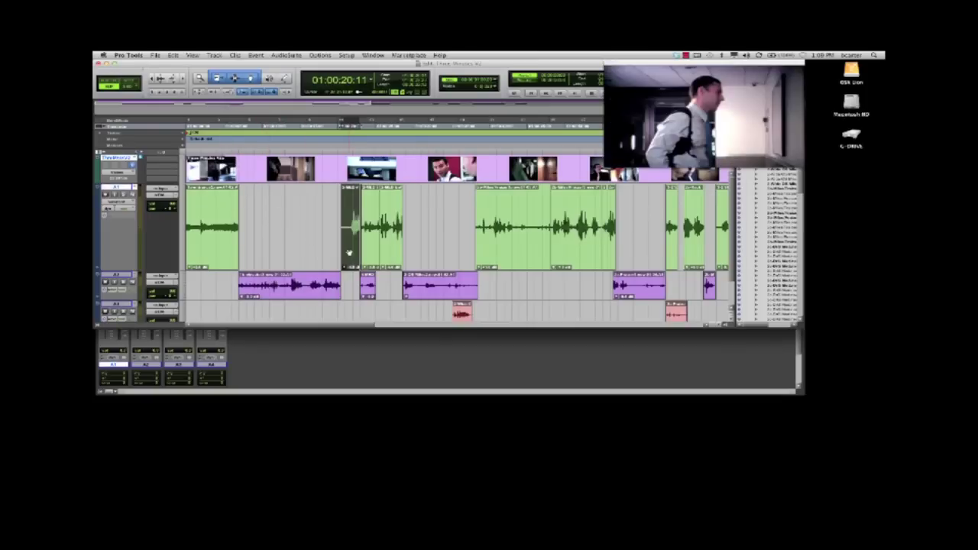
{"action": "left_click", "coordinate": [374, 251]}
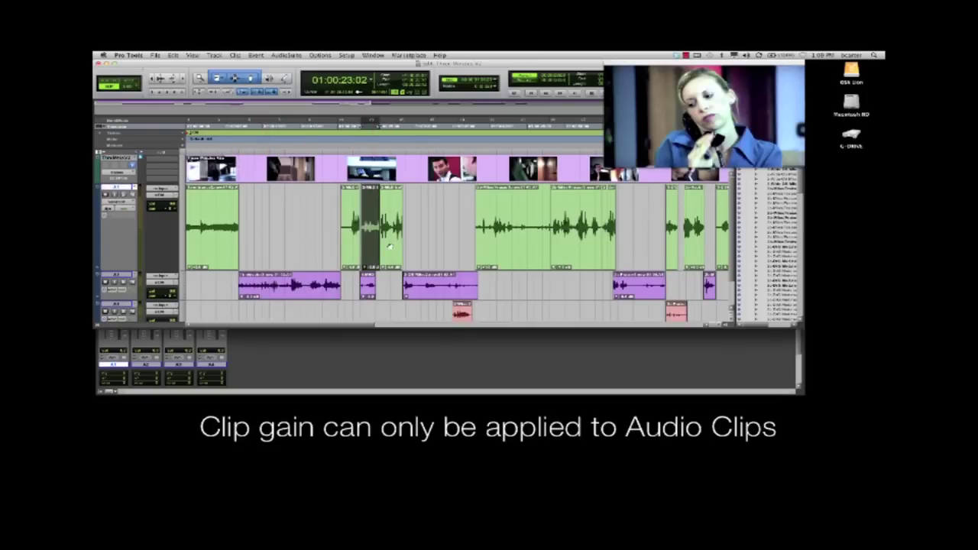
{"action": "left_click", "coordinate": [390, 246]}
{"action": "left_click", "coordinate": [296, 229]}
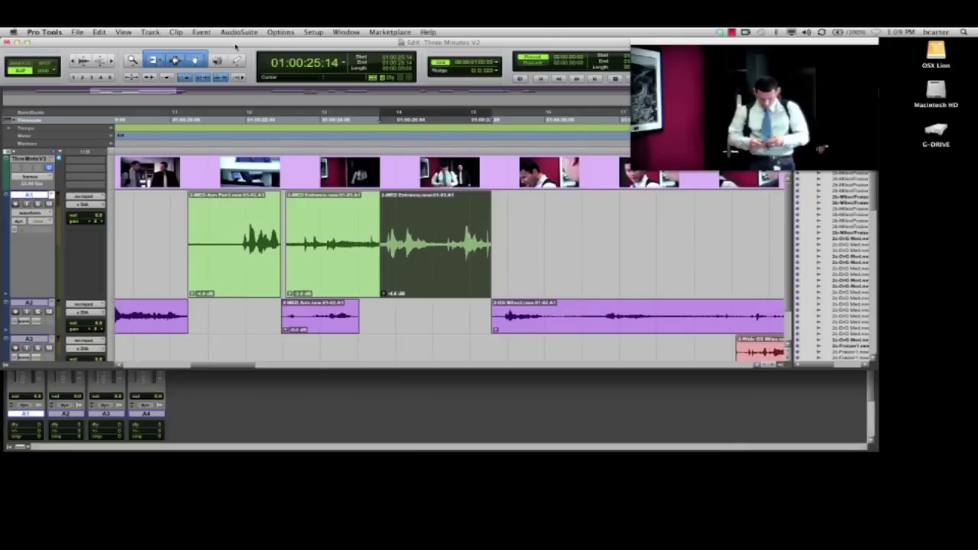
- Boost the Entrance dialogue clip with AudioSuite Gain and render it
{"action": "left_click", "coordinate": [239, 32]}
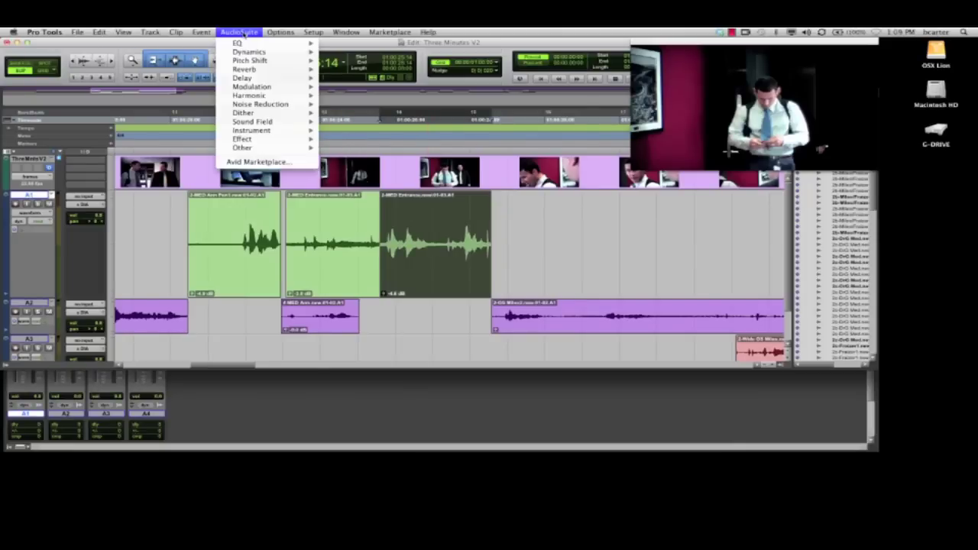
{"action": "mouse_move", "coordinate": [252, 147]}
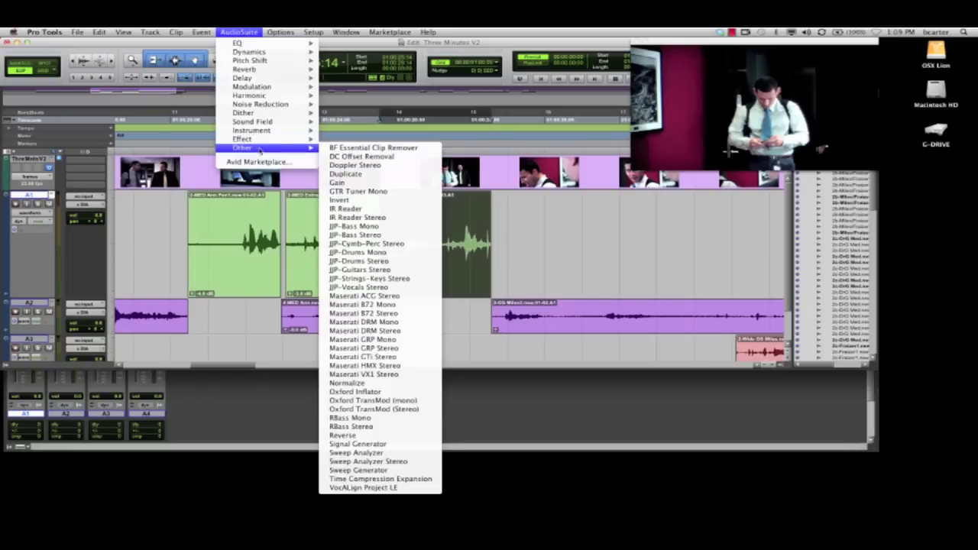
{"action": "left_click", "coordinate": [360, 174]}
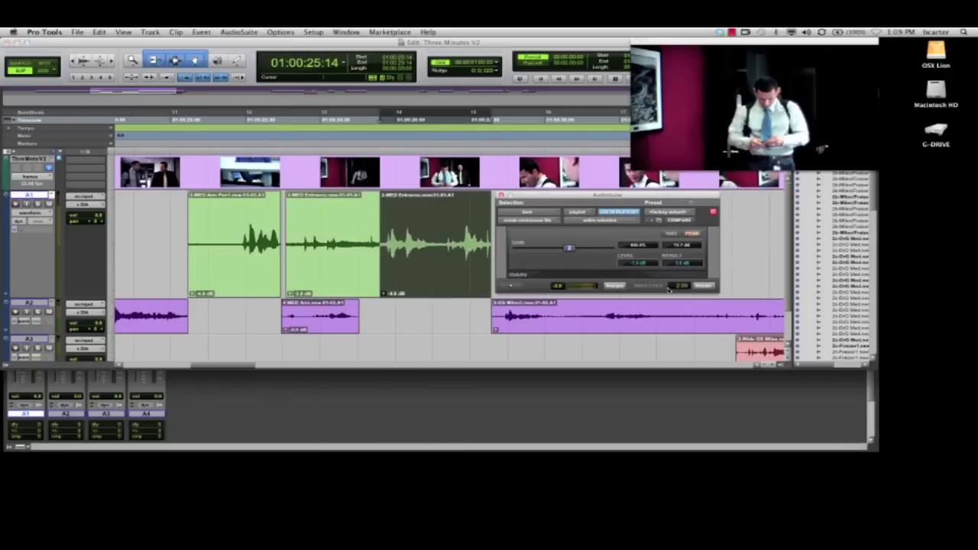
{"action": "left_click", "coordinate": [704, 286]}
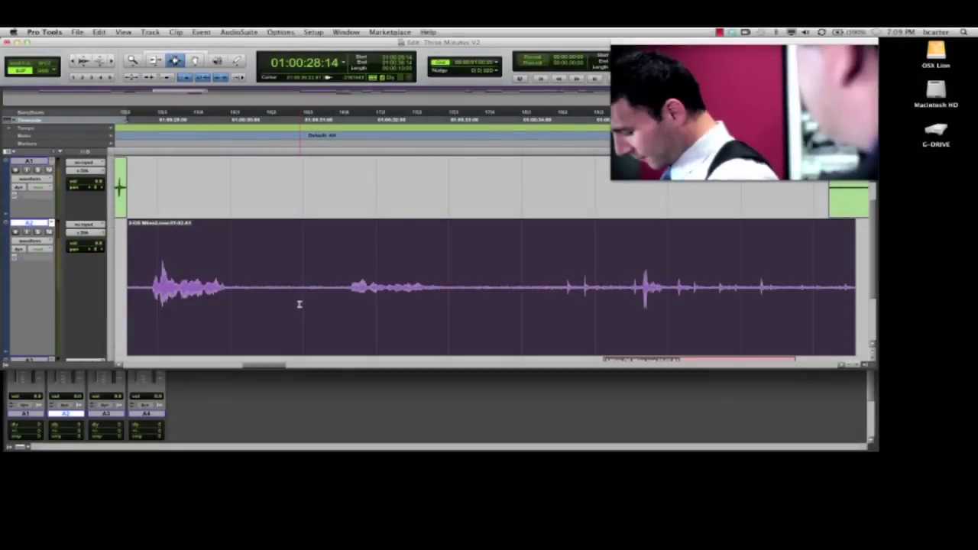
- Show Clip Gain Info on clips (e.g. -4.5 dB) and zoom the timeline out
{"action": "left_click", "coordinate": [123, 31]}
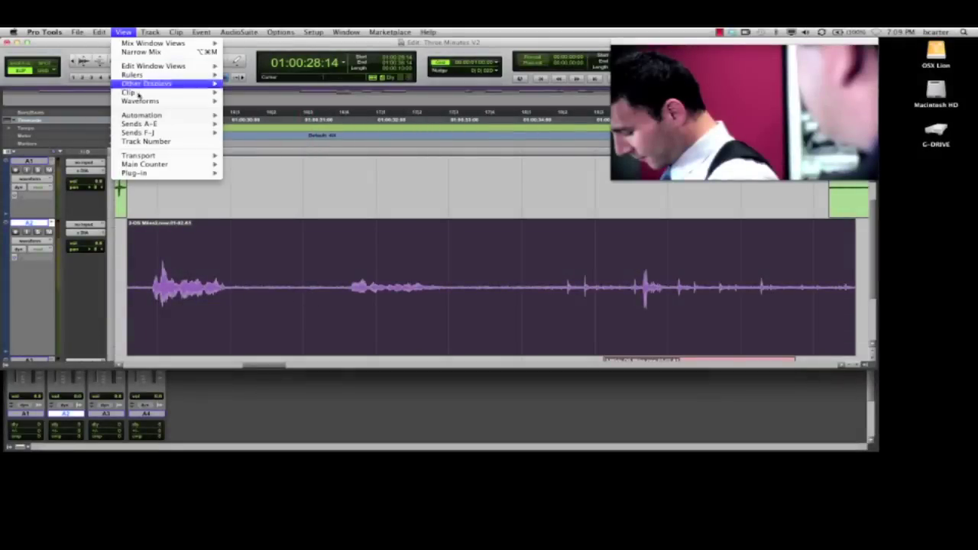
{"action": "mouse_move", "coordinate": [153, 91]}
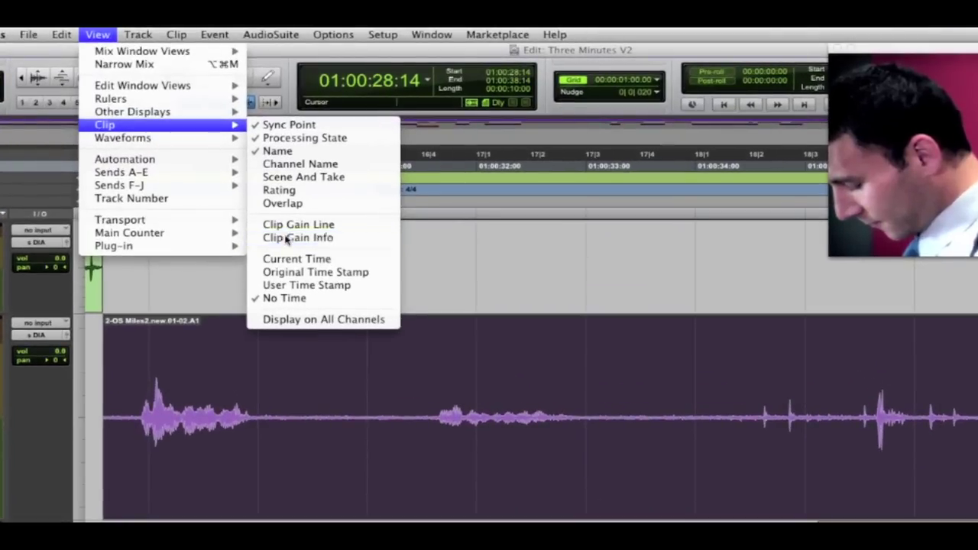
{"action": "left_click", "coordinate": [286, 240]}
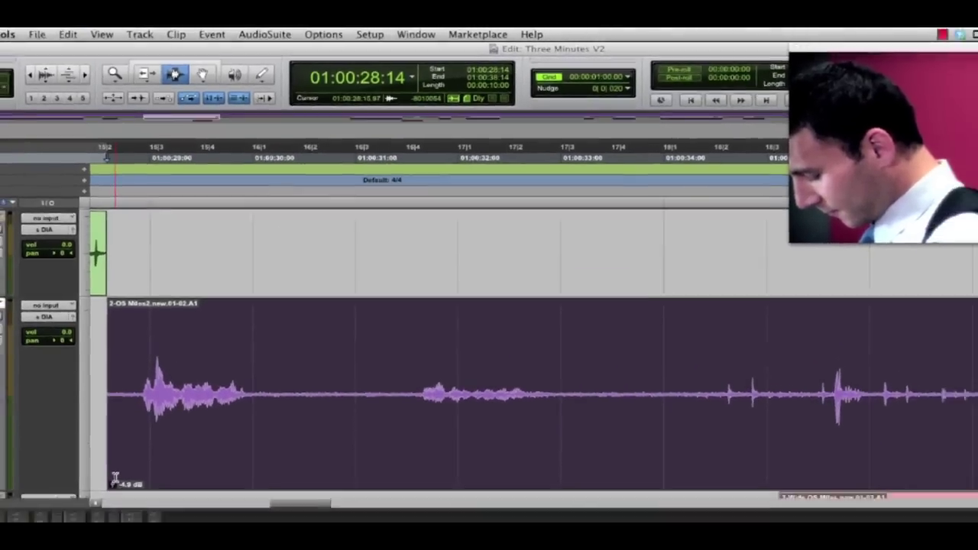
{"action": "key", "text": "super+bracketleft"}
{"action": "key", "text": "super+bracketleft"}
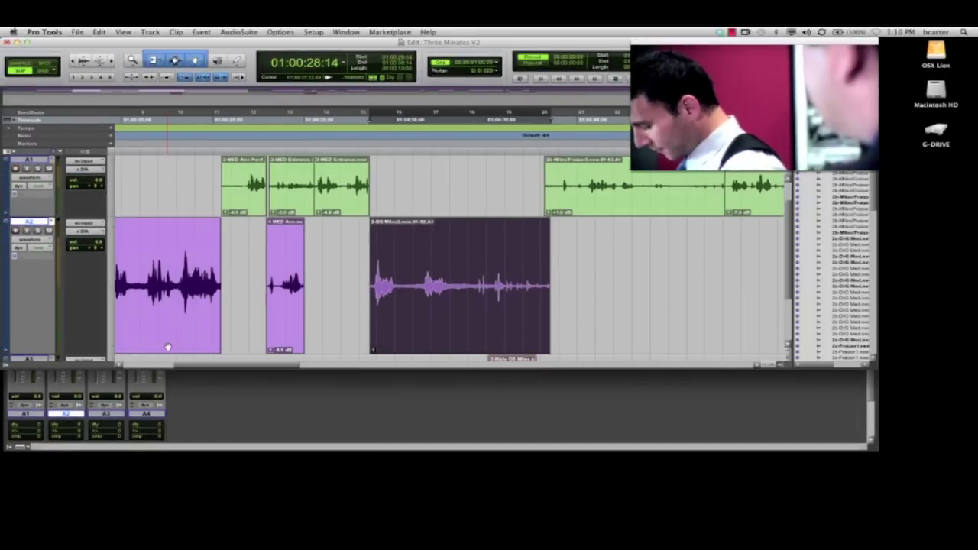
- Raise the purple Ann clip's gain from -9.0 to -2.2 dB and adjust 2-OS Miles2's gain
{"action": "left_click", "coordinate": [276, 333]}
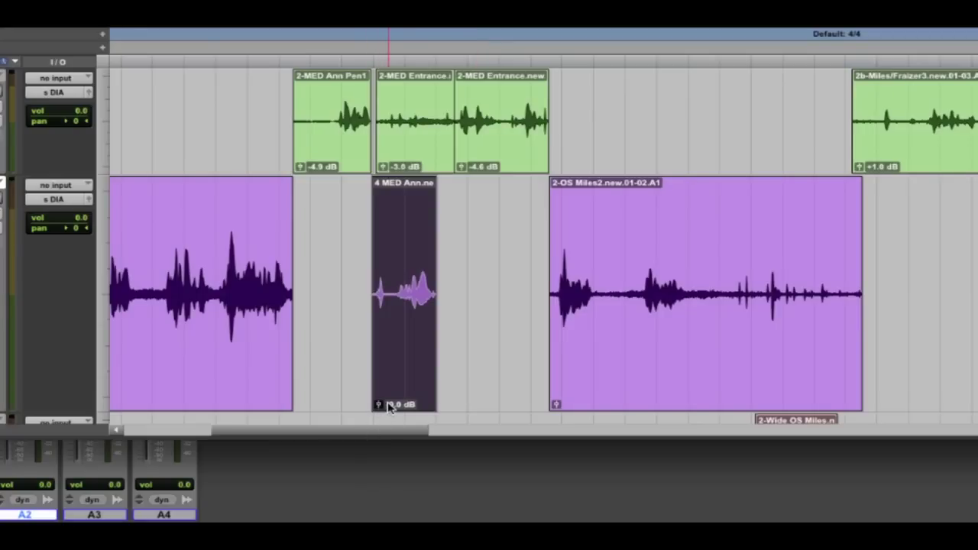
{"action": "left_click", "coordinate": [378, 405]}
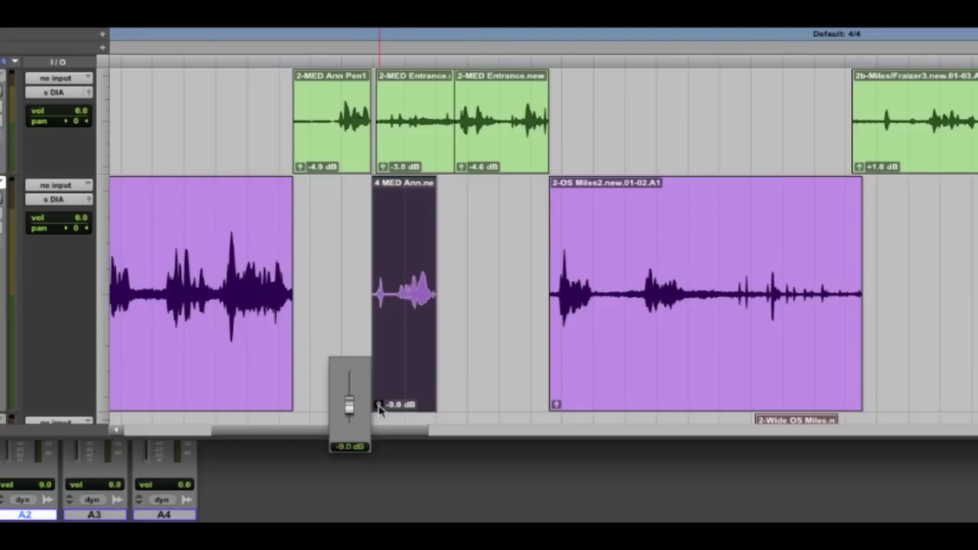
{"action": "mouse_move", "coordinate": [347, 407]}
{"action": "left_mouse_down"}
{"action": "mouse_move", "coordinate": [348, 393]}
{"action": "mouse_move", "coordinate": [346, 402]}
{"action": "left_mouse_up"}
{"action": "left_click", "coordinate": [199, 350]}
{"action": "left_click", "coordinate": [552, 403]}
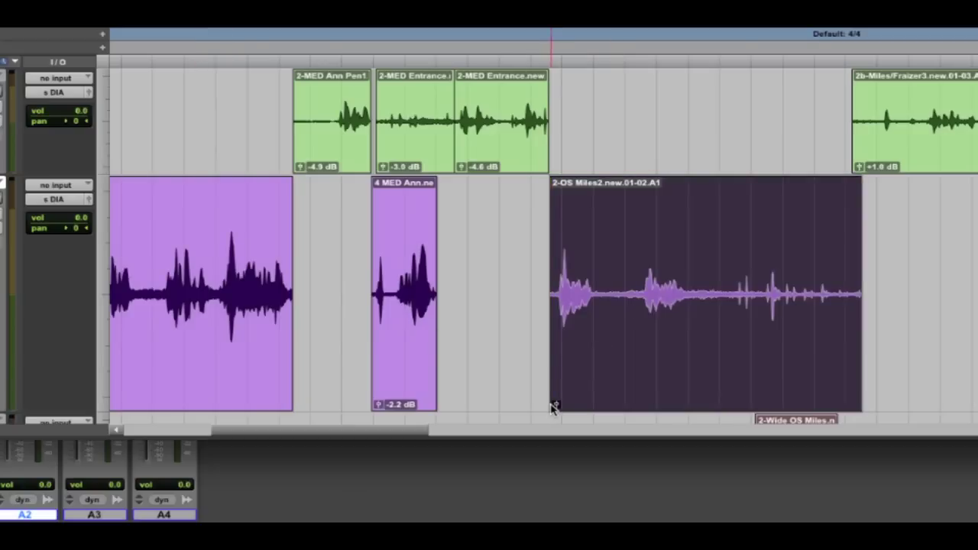
{"action": "left_click_drag", "start_coordinate": [553, 406], "coordinate": [558, 406]}
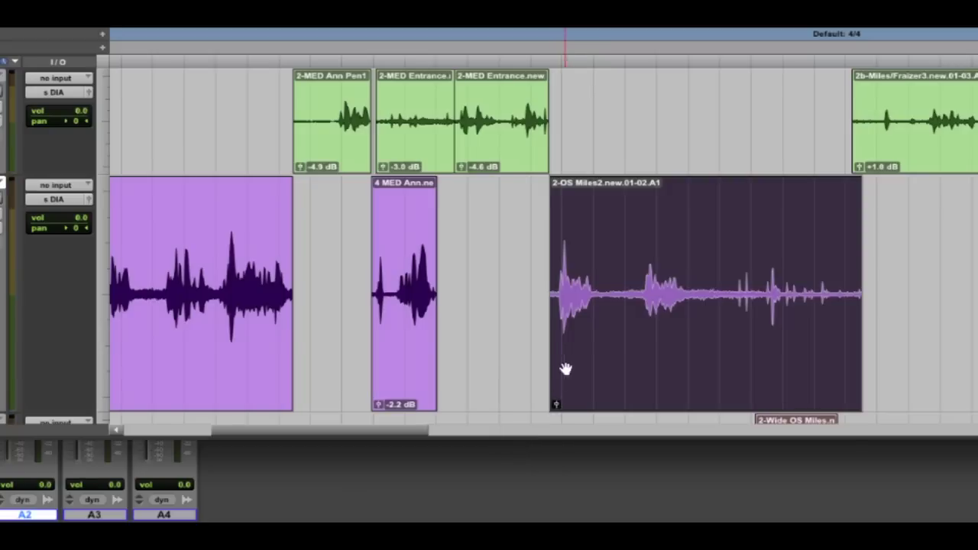
- Lower the first green Entrance clip's gain to -4.4 dB with its popup fader
{"action": "left_click", "coordinate": [420, 139]}
{"action": "left_click_drag", "start_coordinate": [383, 167], "coordinate": [384, 166]}
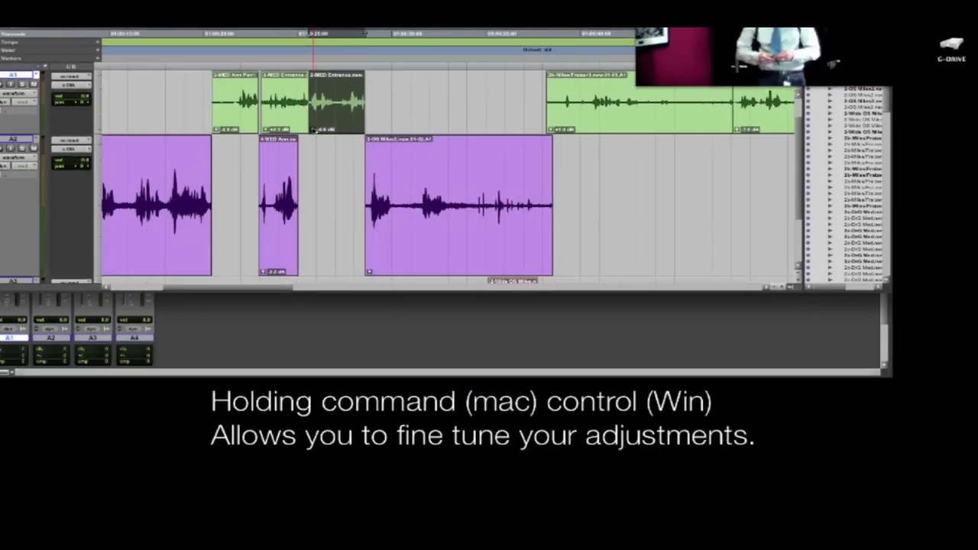
{"action": "left_click_drag", "start_coordinate": [312, 130], "coordinate": [293, 125]}
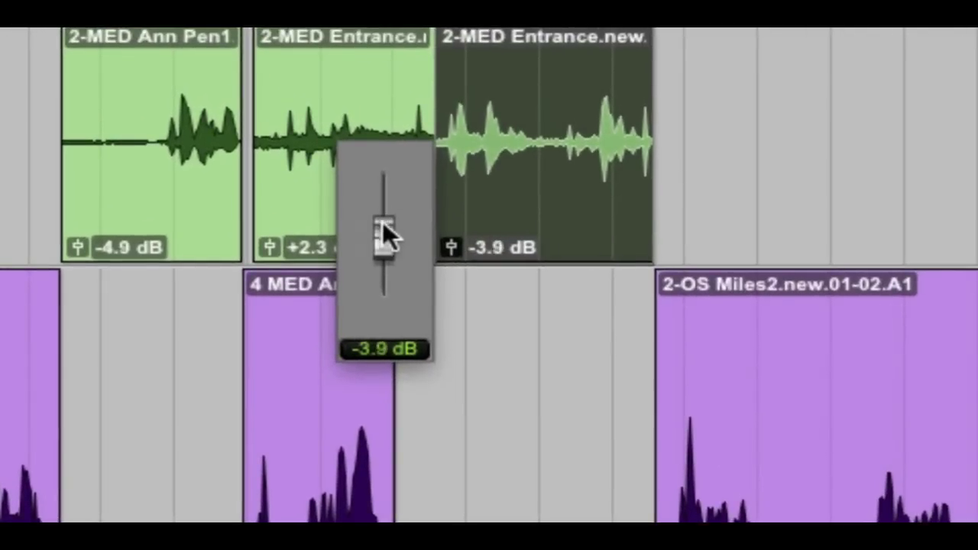
{"action": "left_click_drag", "start_coordinate": [382, 223], "coordinate": [379, 244]}
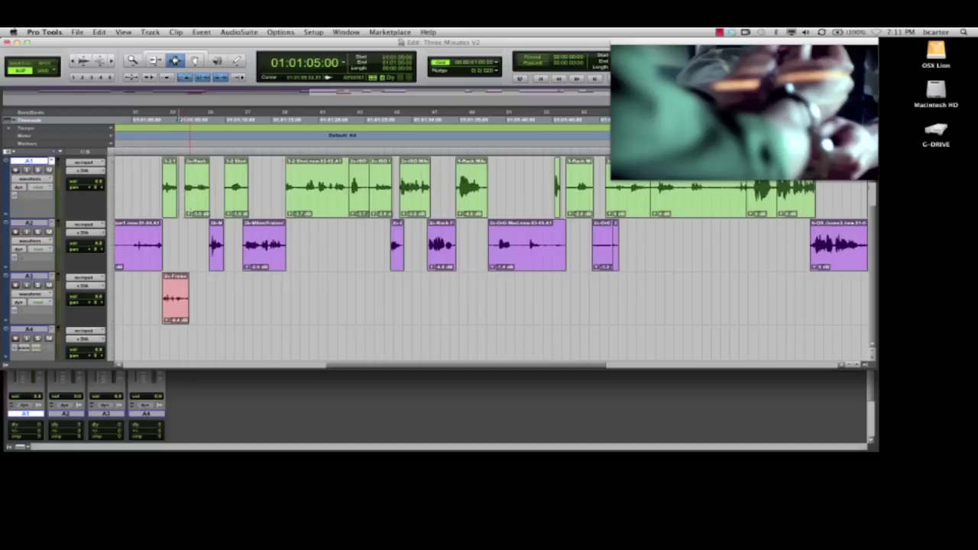
- Audition and set clip gains: 2c-Rack down from +4.0, 2b-Miles/Fraizer +0.6, 3-2 Shot -0.8 dB
{"action": "key", "text": "space"}
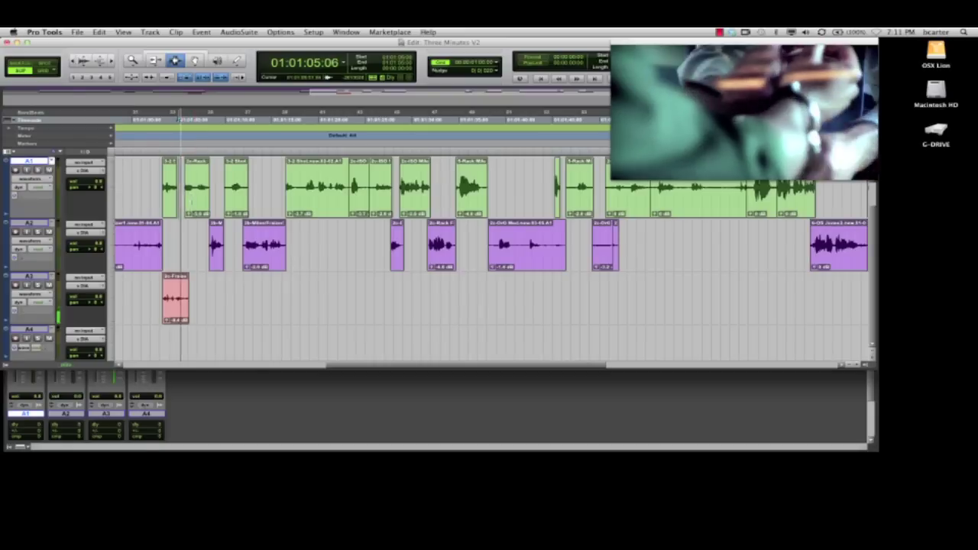
{"action": "left_click", "coordinate": [171, 214]}
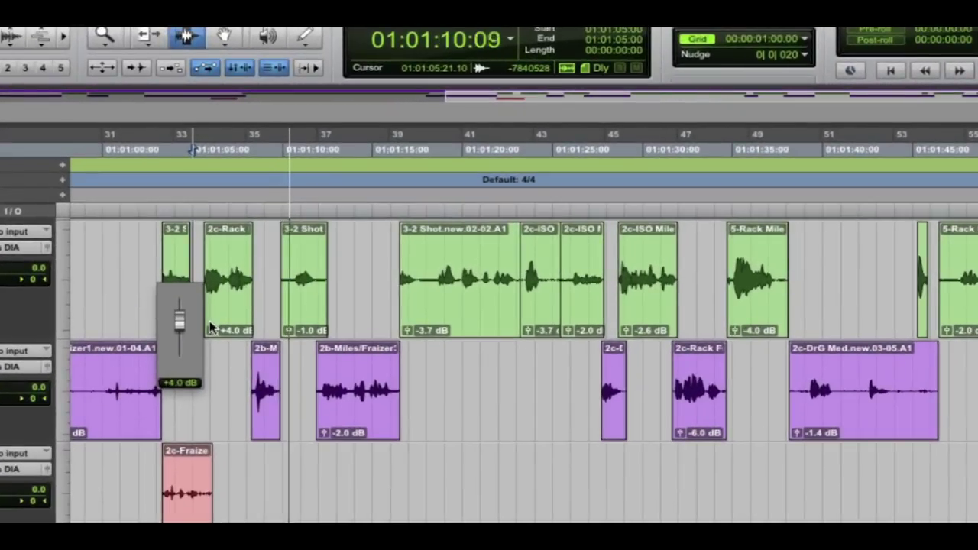
{"action": "left_click_drag", "start_coordinate": [213, 327], "coordinate": [212, 333]}
{"action": "left_click_drag", "start_coordinate": [289, 330], "coordinate": [290, 320]}
{"action": "left_click_drag", "start_coordinate": [322, 432], "coordinate": [322, 433]}
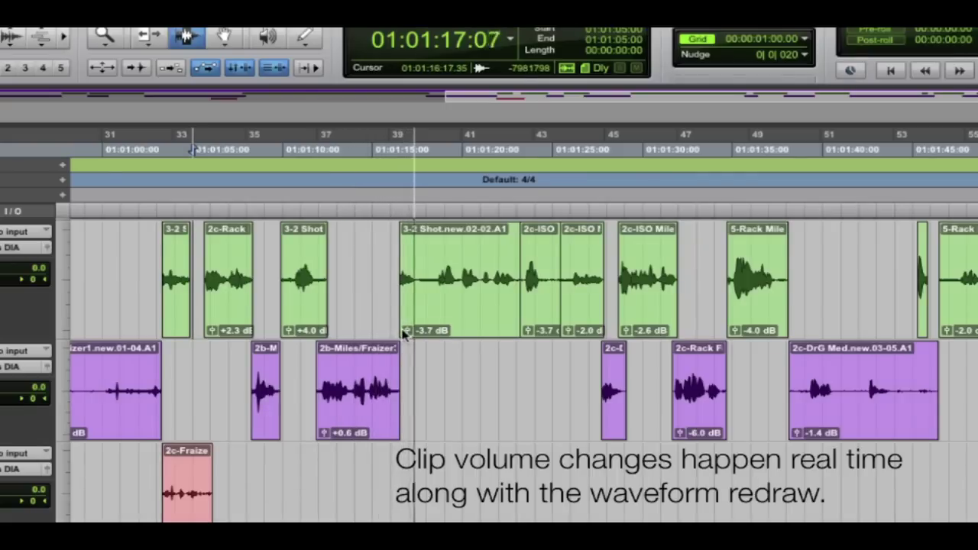
{"action": "left_click_drag", "start_coordinate": [406, 330], "coordinate": [405, 330]}
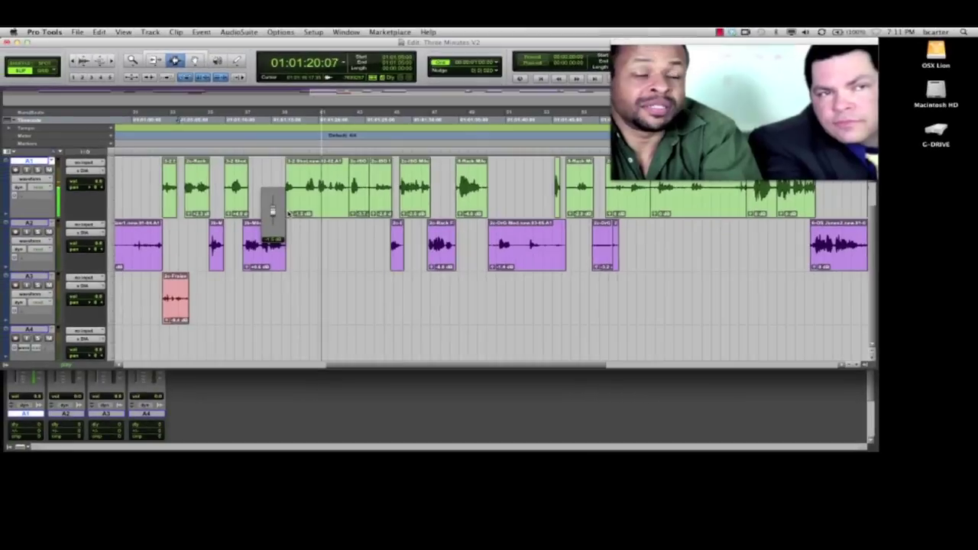
{"action": "left_click_drag", "start_coordinate": [288, 214], "coordinate": [288, 214]}
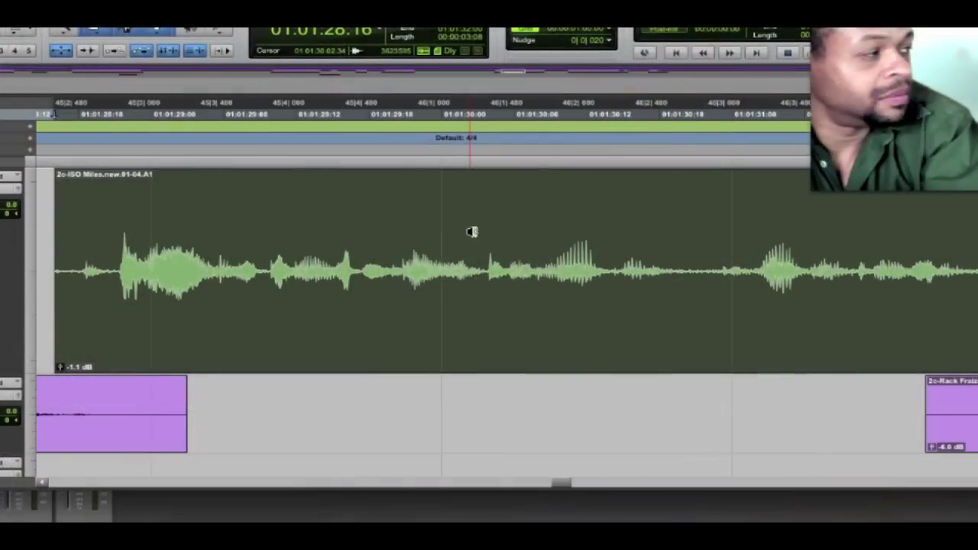
- Nudge the 2c-ISO Miles clip's gain to -4.1 dB and check the Clip Gain Nudge Value preference
{"action": "key", "text": "shift+ctrl+Down"}
{"action": "key", "text": "shift+ctrl+Down"}
{"action": "key", "text": "shift+ctrl+Down"}
{"action": "key", "text": "shift+ctrl+Down"}
{"action": "key", "text": "shift+ctrl+Down"}
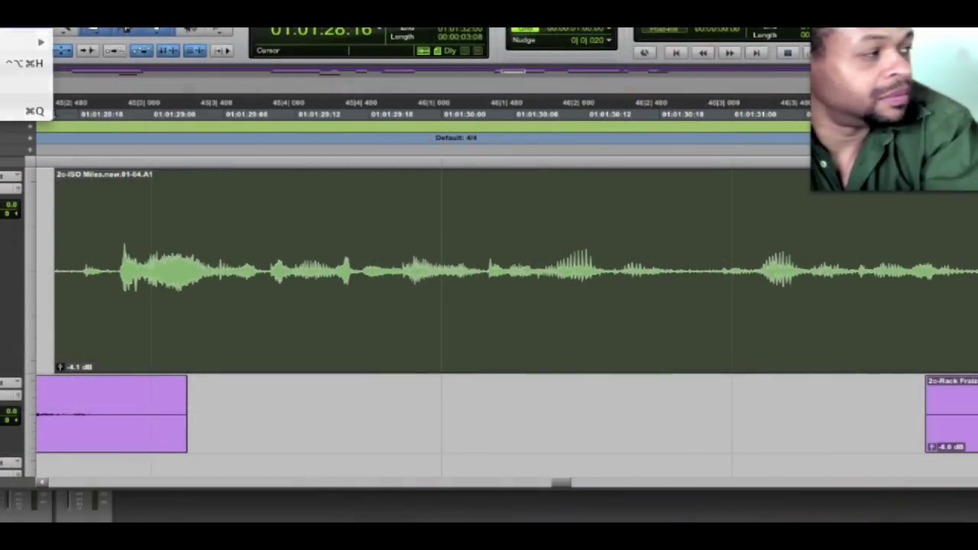
{"action": "left_click", "coordinate": [31, 53]}
{"action": "left_click", "coordinate": [536, 104]}
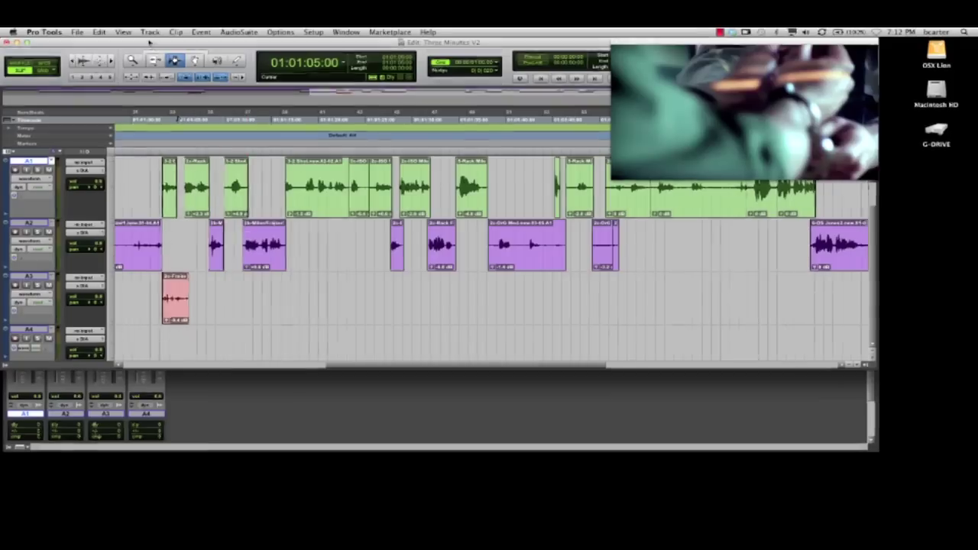
{"action": "left_click", "coordinate": [152, 31]}
{"action": "mouse_move", "coordinate": [183, 116]}
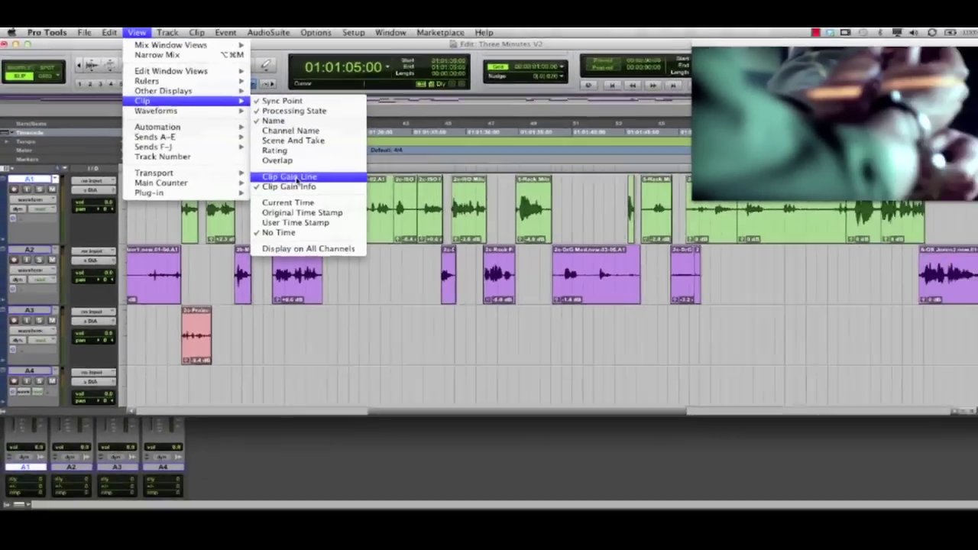
- Show clip gain lines, enable the Smart Tool, lower 2-MED Entrance to -4.6 dB, raise 2-OS Miles2
{"action": "left_click", "coordinate": [351, 211]}
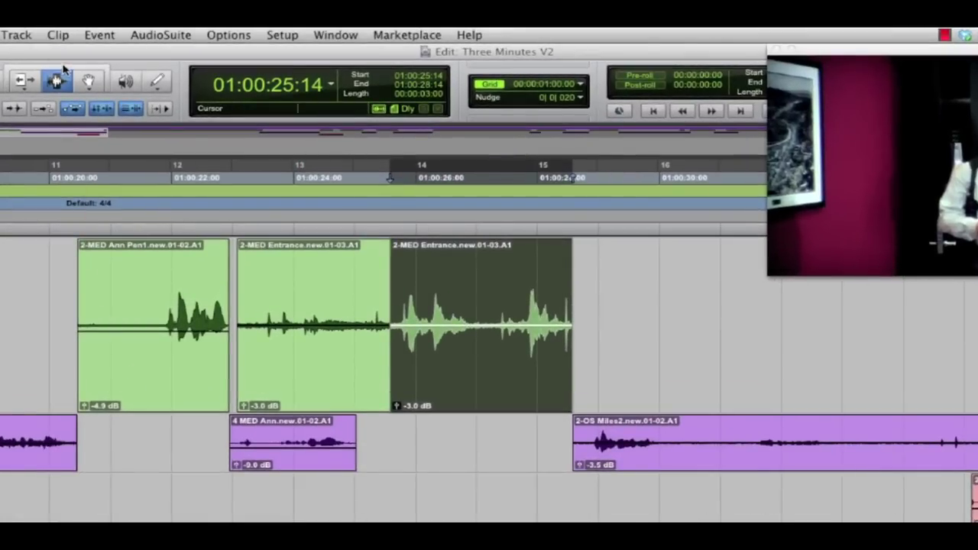
{"action": "left_click", "coordinate": [64, 69]}
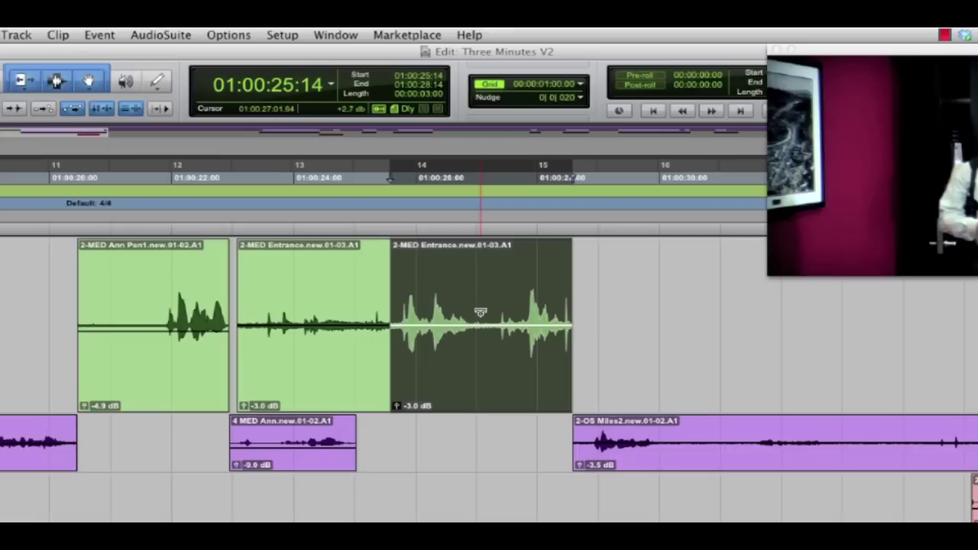
{"action": "left_click_drag", "start_coordinate": [480, 314], "coordinate": [474, 307]}
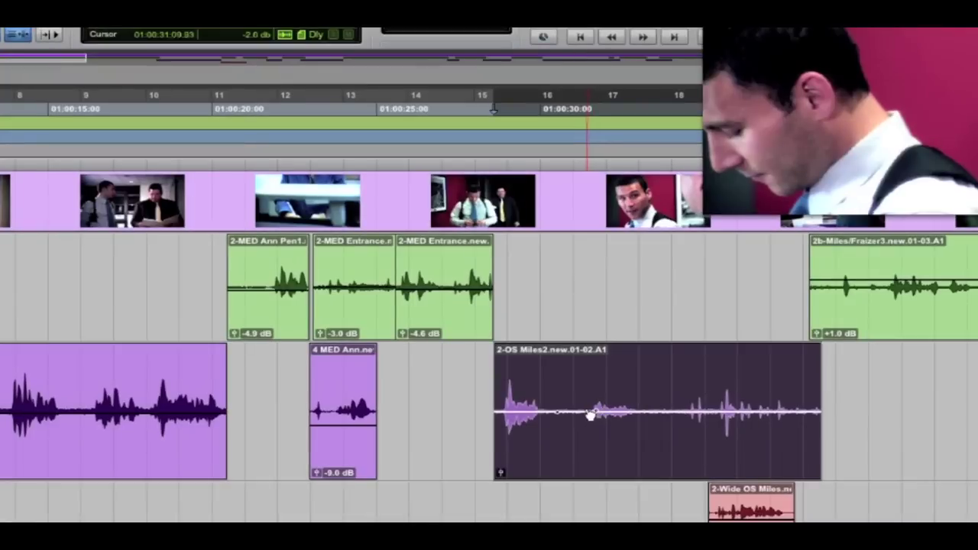
{"action": "left_click_drag", "start_coordinate": [587, 412], "coordinate": [589, 409]}
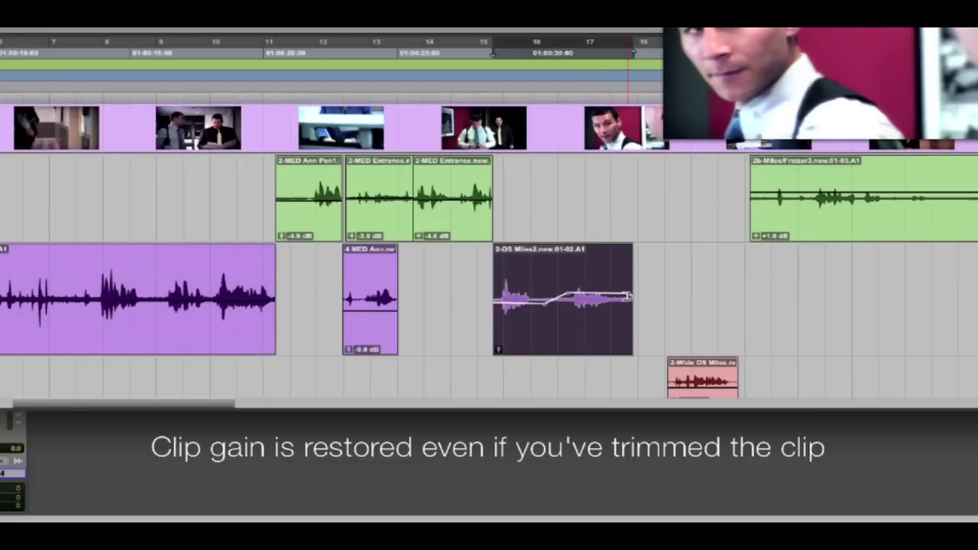
- Restore 2-OS Miles2 to full length and lower the three green 2-MED clips by 4.8 dB
{"action": "left_click_drag", "start_coordinate": [629, 296], "coordinate": [758, 302]}
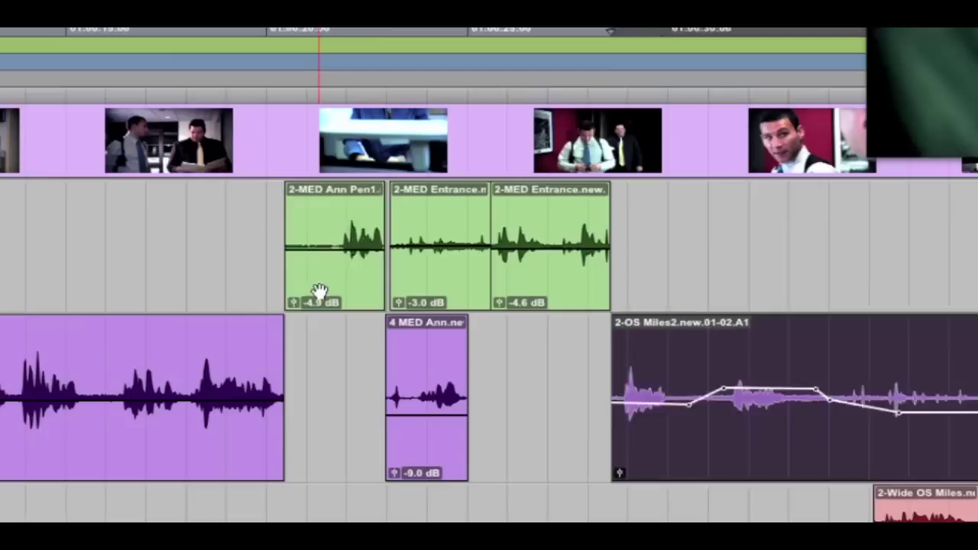
{"action": "left_click", "coordinate": [297, 231]}
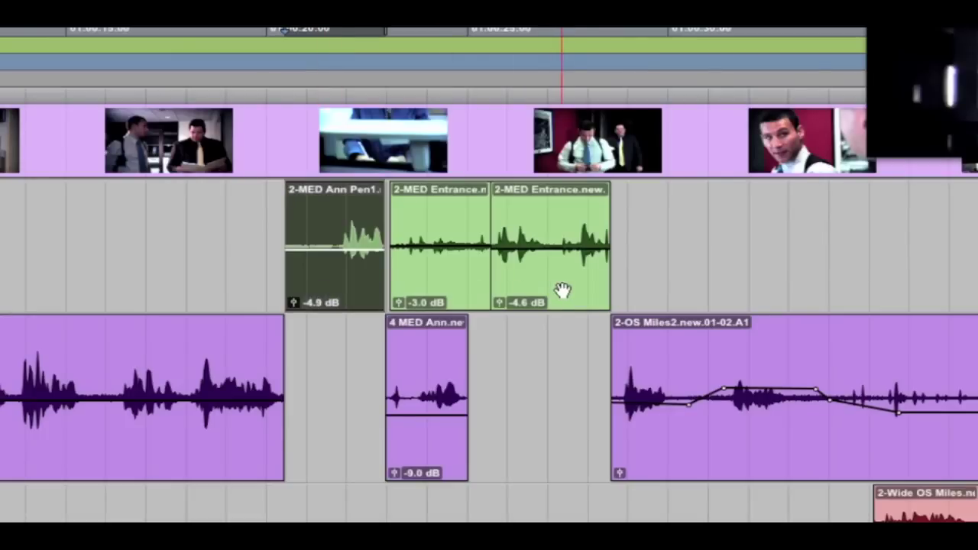
{"action": "left_click", "coordinate": [563, 291]}
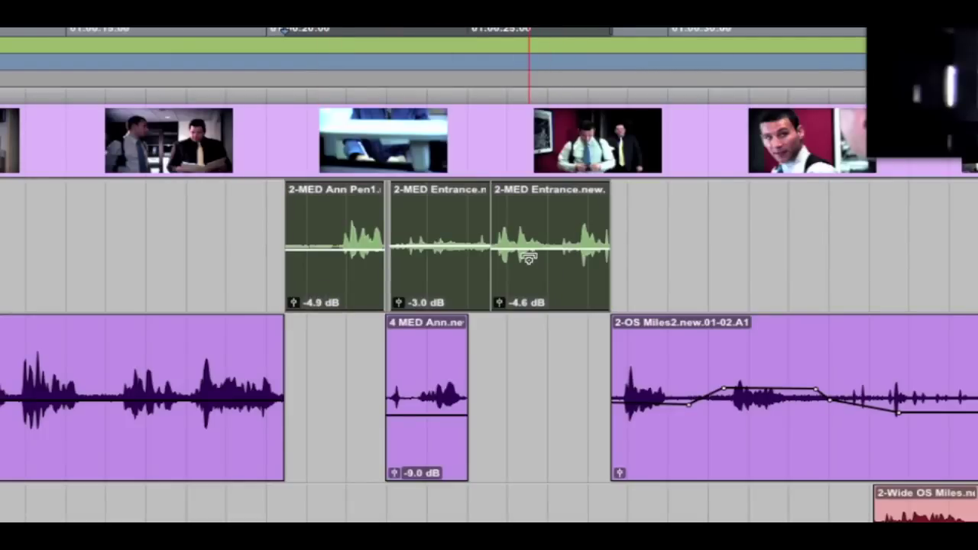
{"action": "left_click_drag", "start_coordinate": [475, 252], "coordinate": [474, 246]}
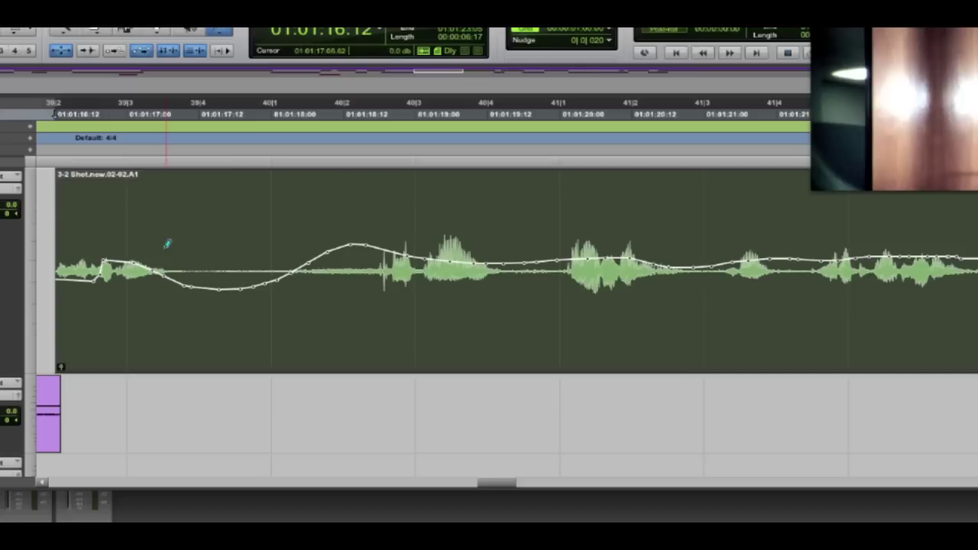
{"action": "right_click", "coordinate": [164, 247]}
{"action": "mouse_move", "coordinate": [206, 360]}
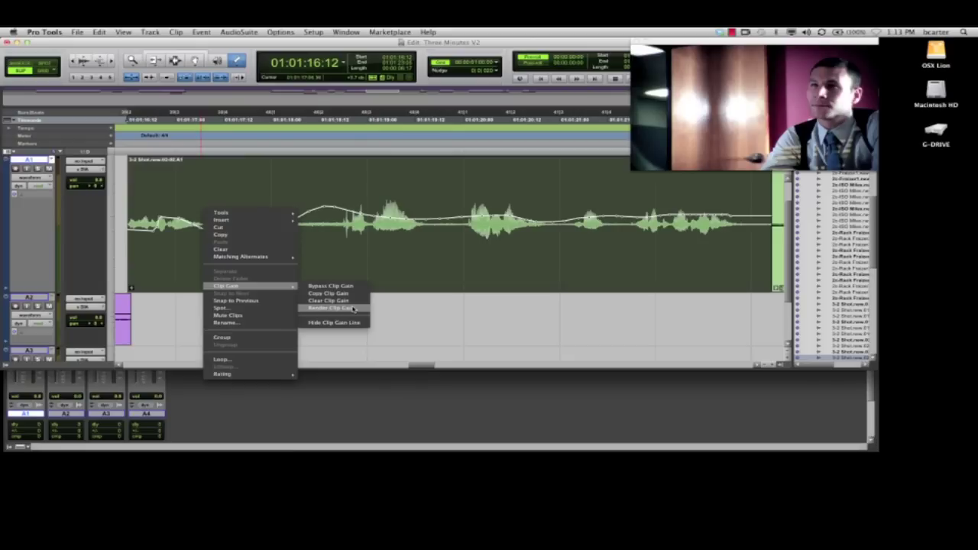
- Render the 3-2 Shot clip gain and convert the 2c-Rack Fraizer2 ramp to volume automation
{"action": "left_click", "coordinate": [353, 309]}
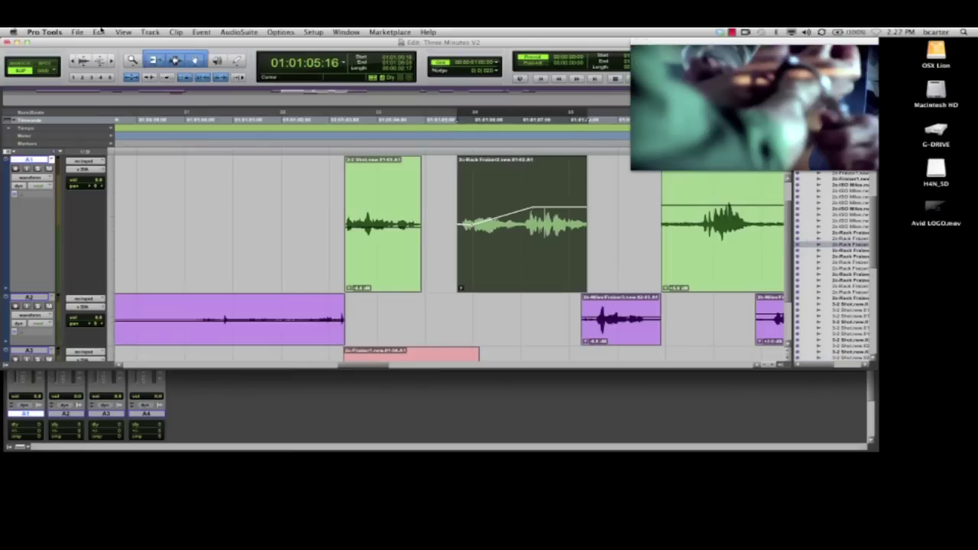
{"action": "left_click", "coordinate": [99, 31]}
{"action": "mouse_move", "coordinate": [162, 311]}
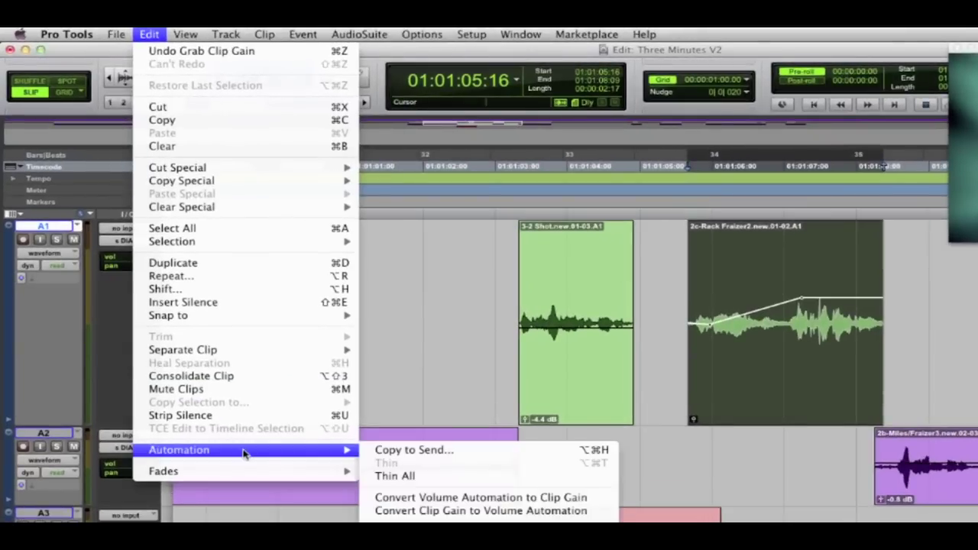
{"action": "left_click", "coordinate": [425, 514]}
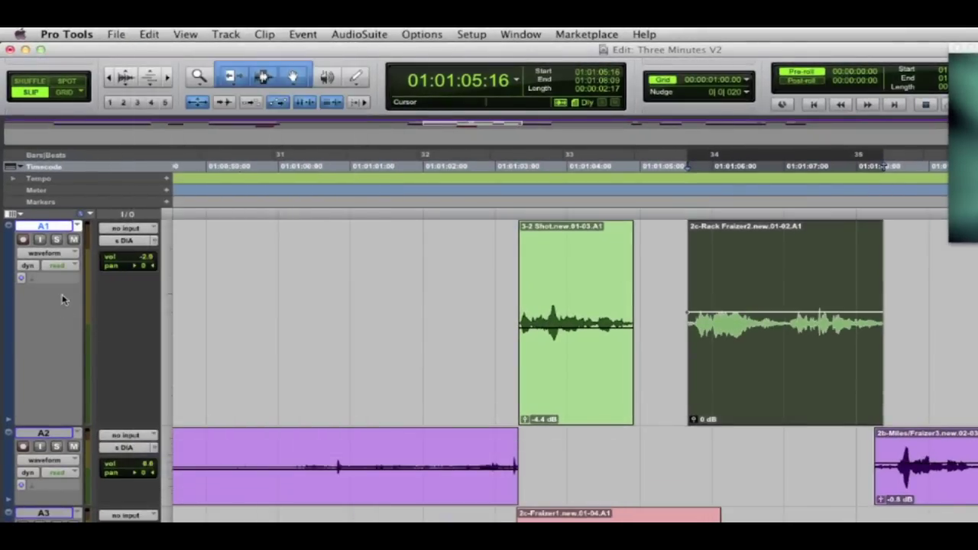
- Show track A1's volume automation, convert it back to clip gain, and return to waveform view
{"action": "left_click", "coordinate": [55, 254]}
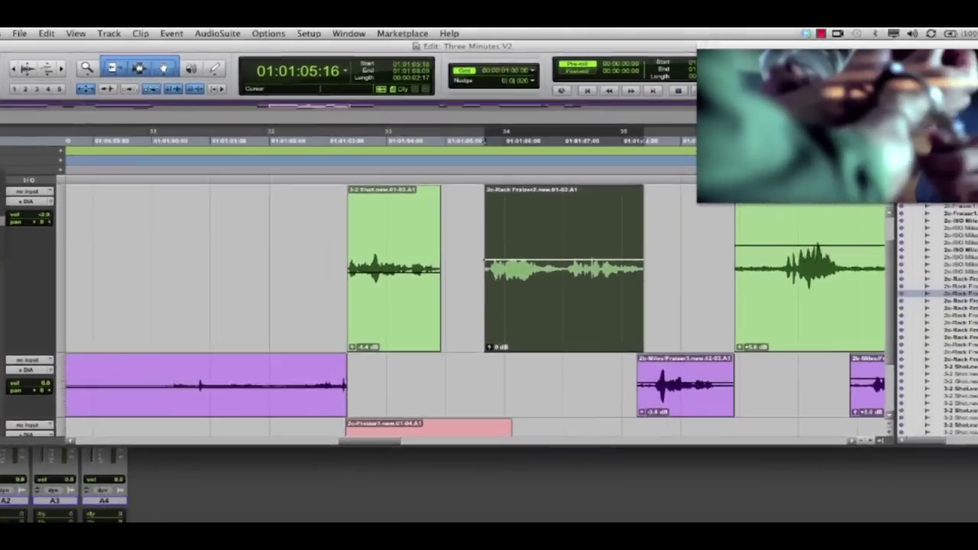
{"action": "left_click", "coordinate": [47, 265]}
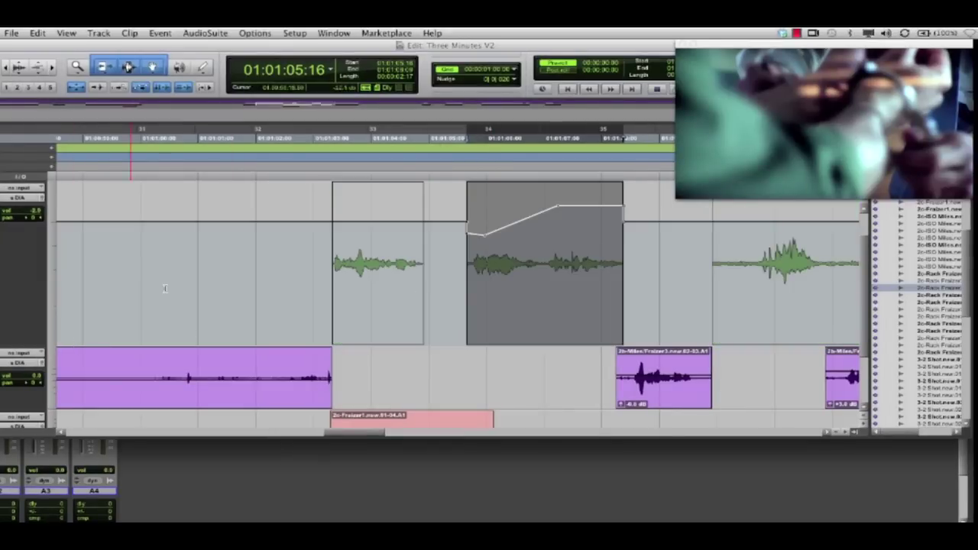
{"action": "left_click", "coordinate": [38, 33]}
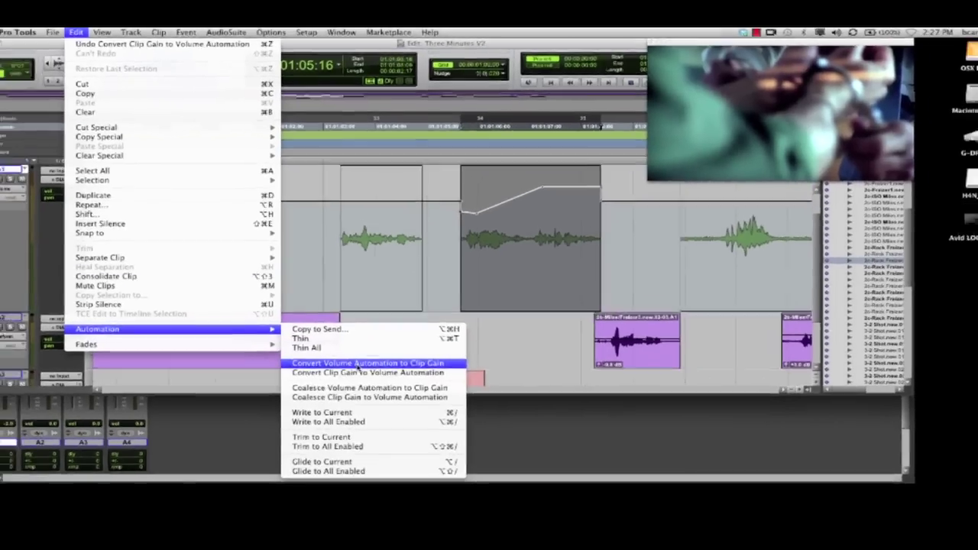
{"action": "key", "text": "Escape"}
{"action": "key", "text": "ctrl+minus"}
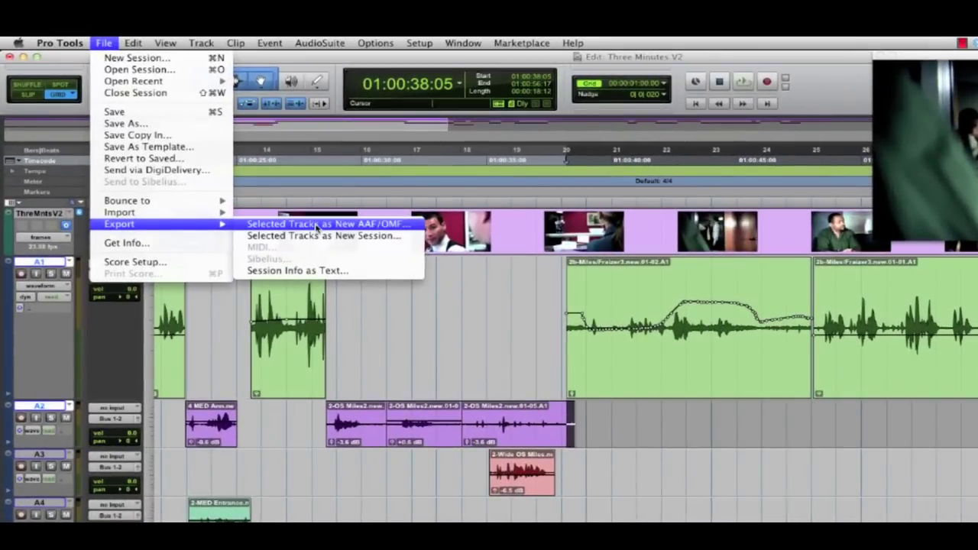
- Export the selected tracks as a new AAF
{"action": "left_click", "coordinate": [316, 227]}
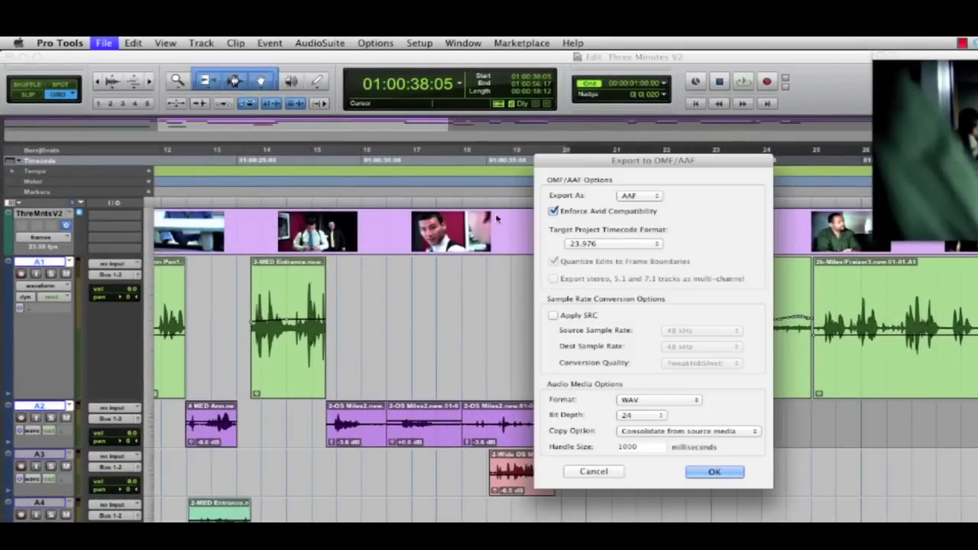